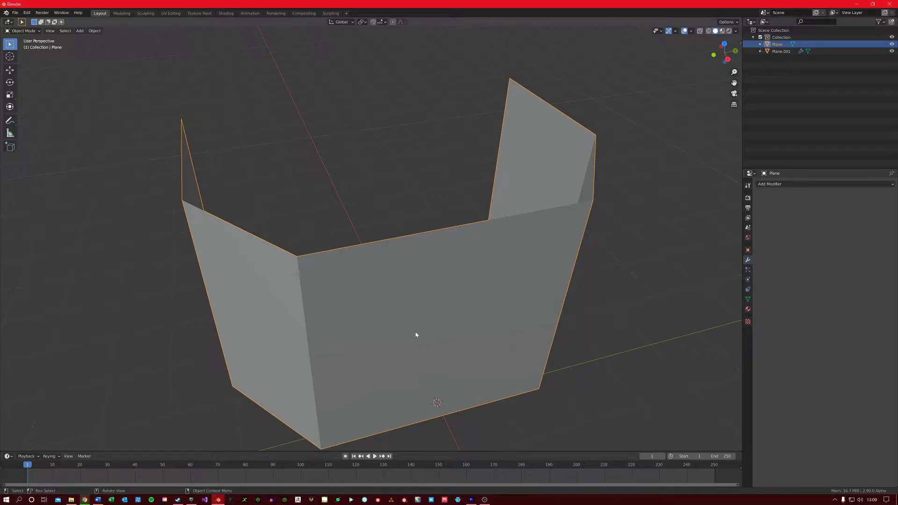
- Add a Solidify modifier to the open faceted plane mesh and set its thickness to about 0.24 m
{"action": "middle_click_drag", "start_coordinate": [394, 327], "coordinate": [411, 331]}
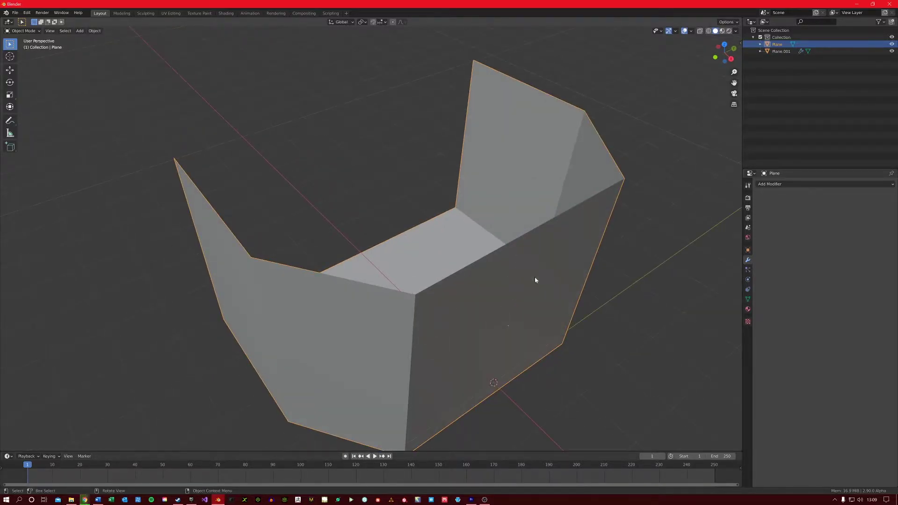
{"action": "left_click", "coordinate": [781, 183]}
{"action": "left_click", "coordinate": [755, 290]}
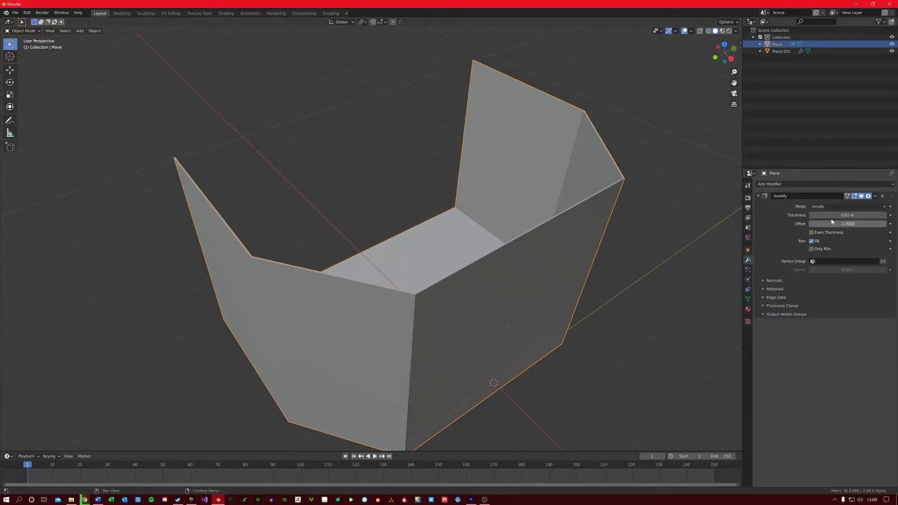
{"action": "left_click_drag", "start_coordinate": [832, 216], "coordinate": [865, 216]}
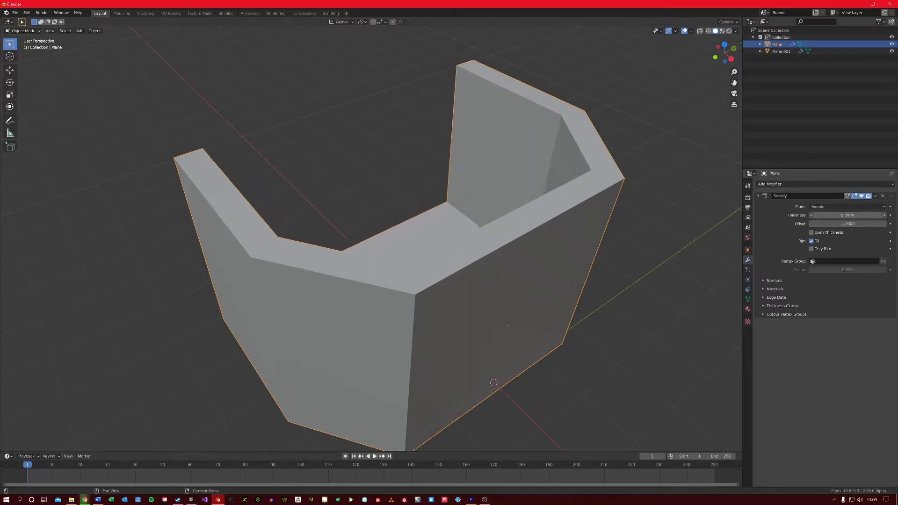
- Set the Solidify offset to about -0.9461 and increase the thickness to about 1.03 m
{"action": "middle_click_drag", "start_coordinate": [185, 237], "coordinate": [258, 238]}
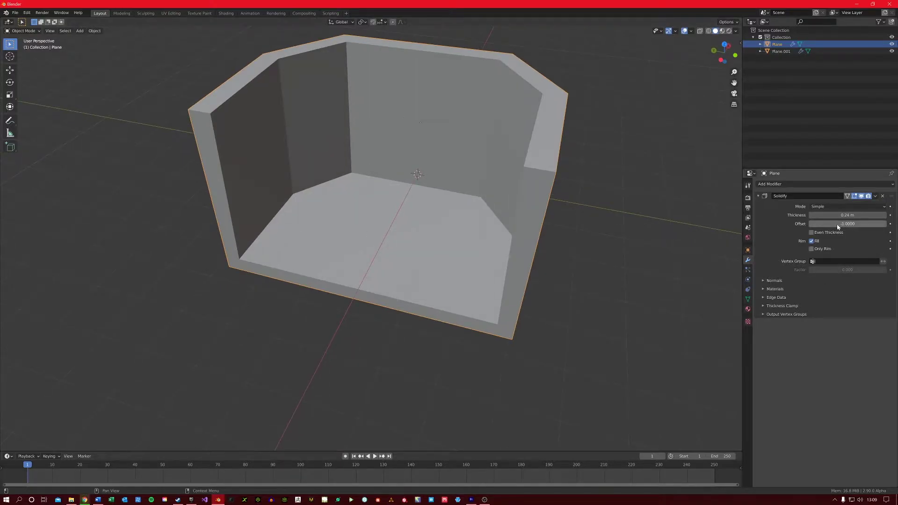
{"action": "left_click_drag", "start_coordinate": [841, 227], "coordinate": [811, 224]}
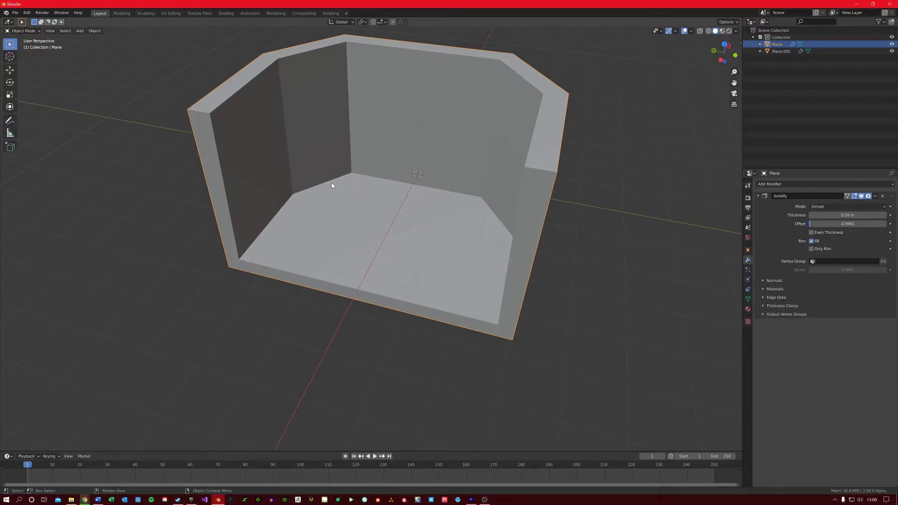
{"action": "middle_click_drag", "start_coordinate": [366, 191], "coordinate": [467, 198]}
{"action": "left_click_drag", "start_coordinate": [835, 215], "coordinate": [875, 215]}
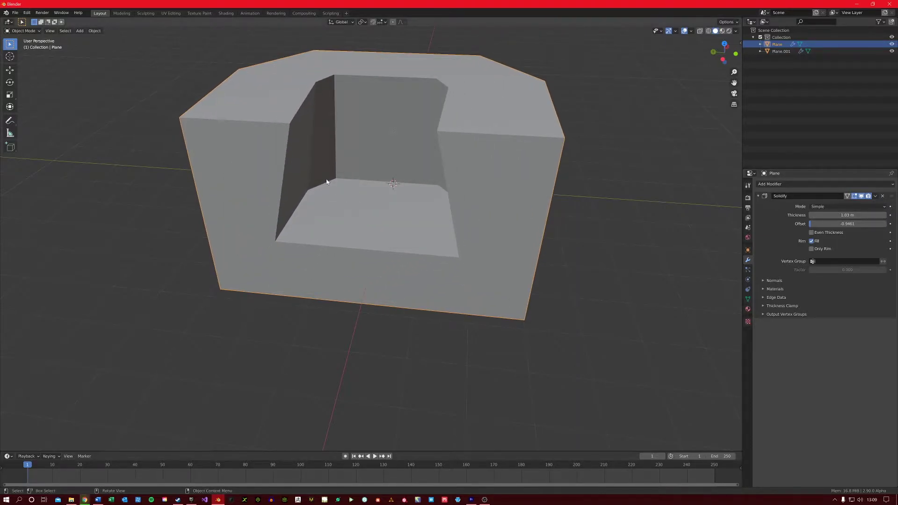
- Try Even Thickness on the Solidify modifier, inspect the inner walls, and turn it off again
{"action": "middle_click_drag", "start_coordinate": [327, 182], "coordinate": [339, 182]}
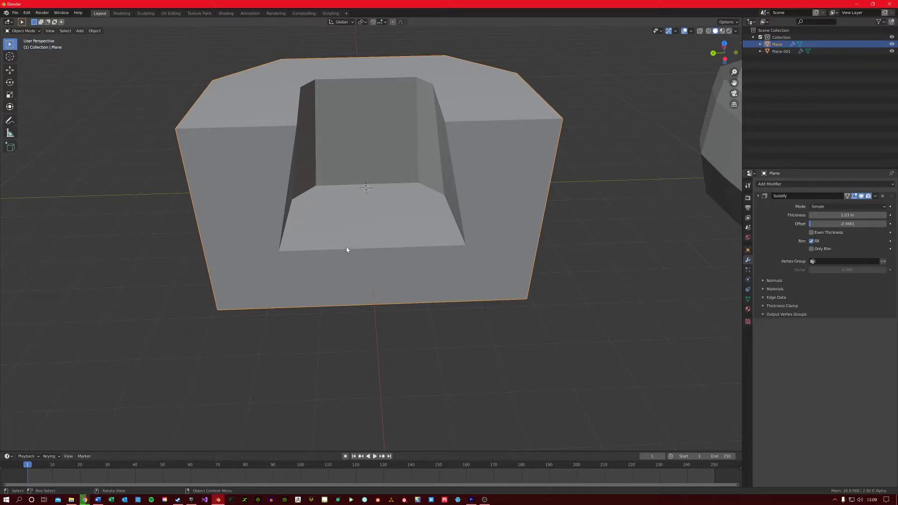
{"action": "left_click", "coordinate": [824, 235]}
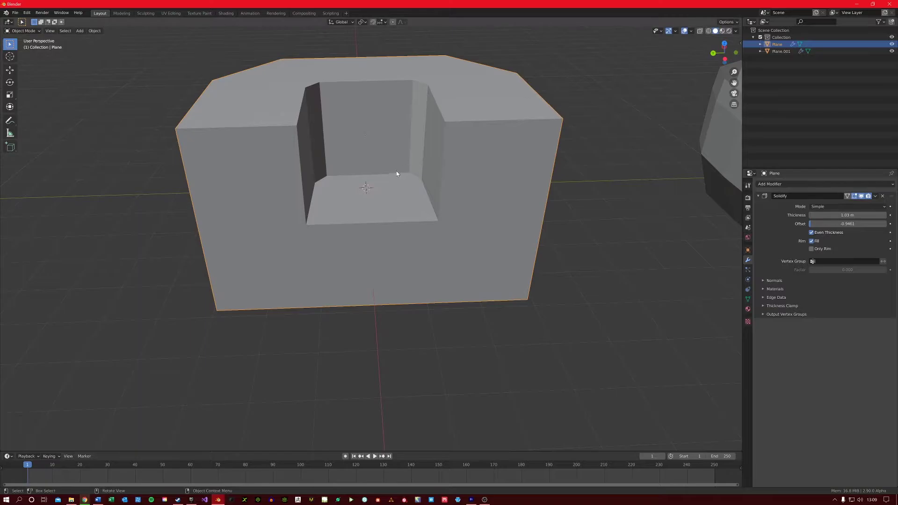
{"action": "mouse_move", "coordinate": [397, 175]}
{"action": "middle_mouse_down"}
{"action": "mouse_move", "coordinate": [409, 192]}
{"action": "mouse_move", "coordinate": [459, 184]}
{"action": "mouse_move", "coordinate": [409, 180]}
{"action": "middle_mouse_up"}
{"action": "left_click", "coordinate": [812, 232]}
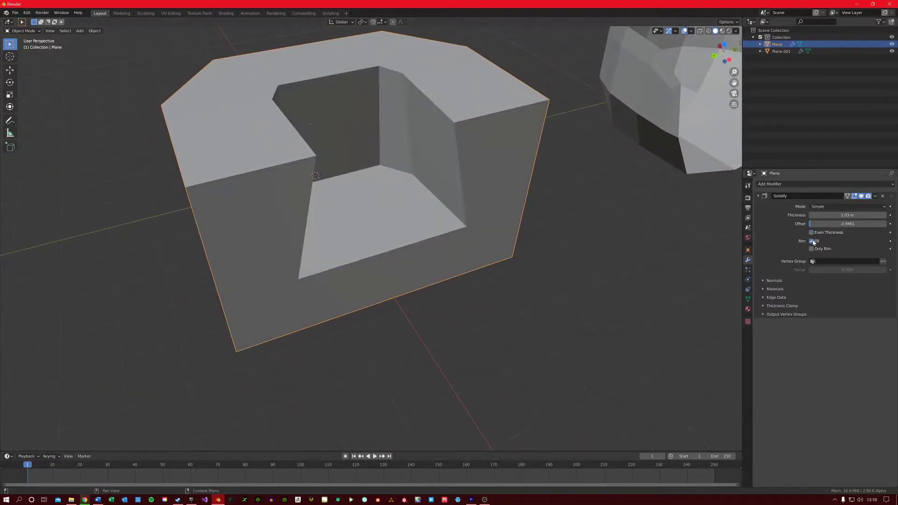
- Turn off the Solidify rim Fill, examine the open gap between the shells, and turn Fill back on
{"action": "left_click", "coordinate": [811, 241]}
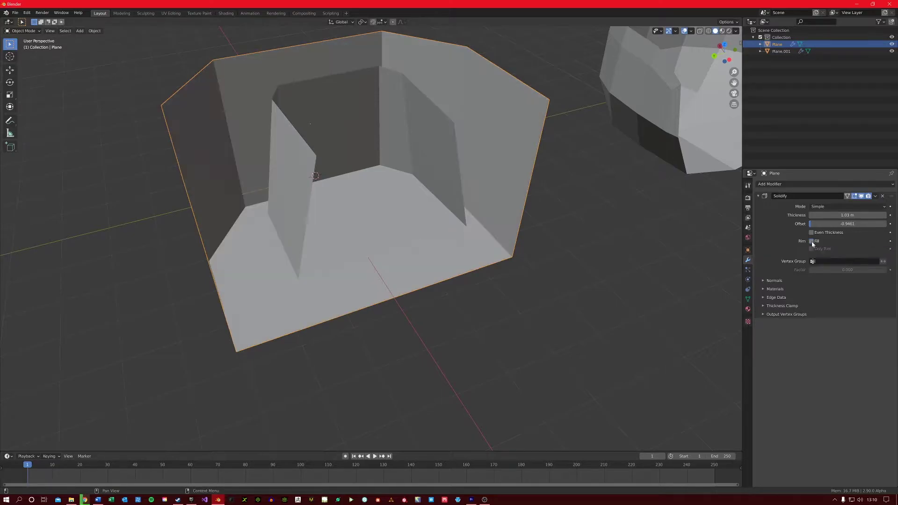
{"action": "middle_click_drag", "start_coordinate": [299, 140], "coordinate": [256, 200]}
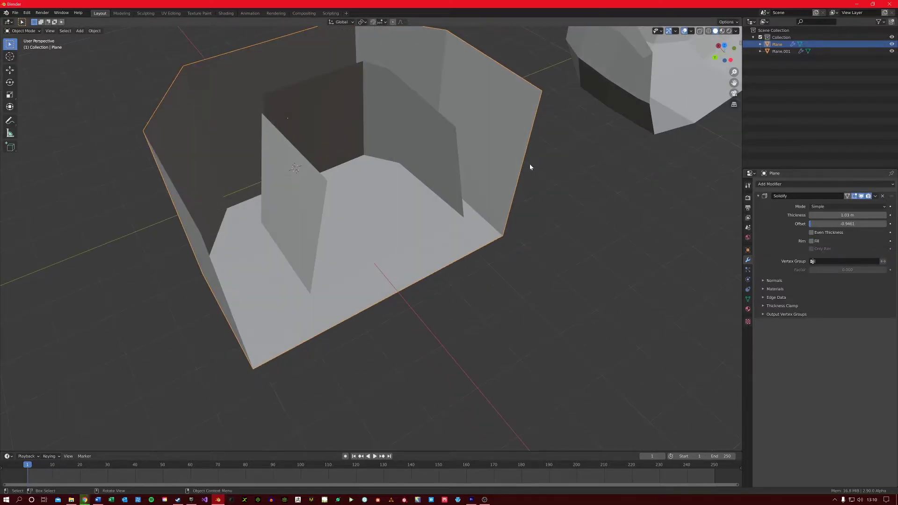
{"action": "middle_click_drag", "start_coordinate": [499, 140], "coordinate": [324, 153]}
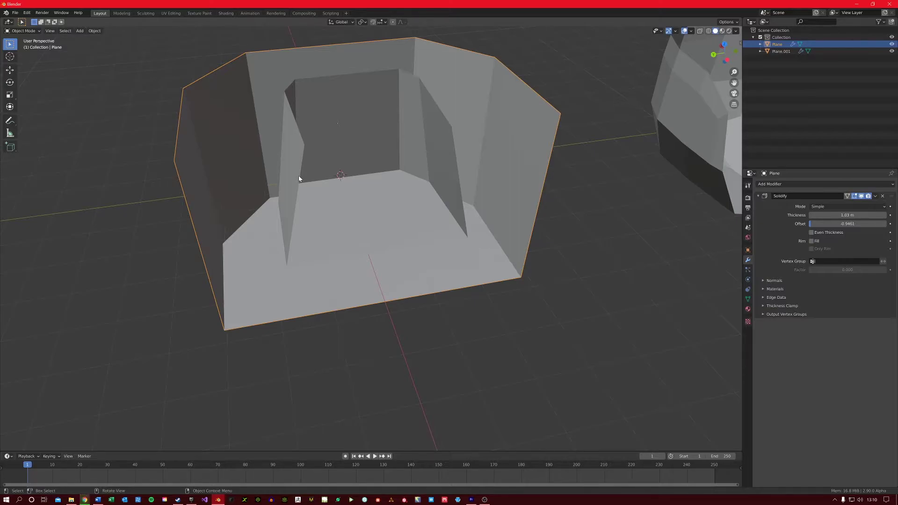
{"action": "middle_click_drag", "start_coordinate": [343, 174], "coordinate": [337, 160]}
{"action": "left_click", "coordinate": [811, 241]}
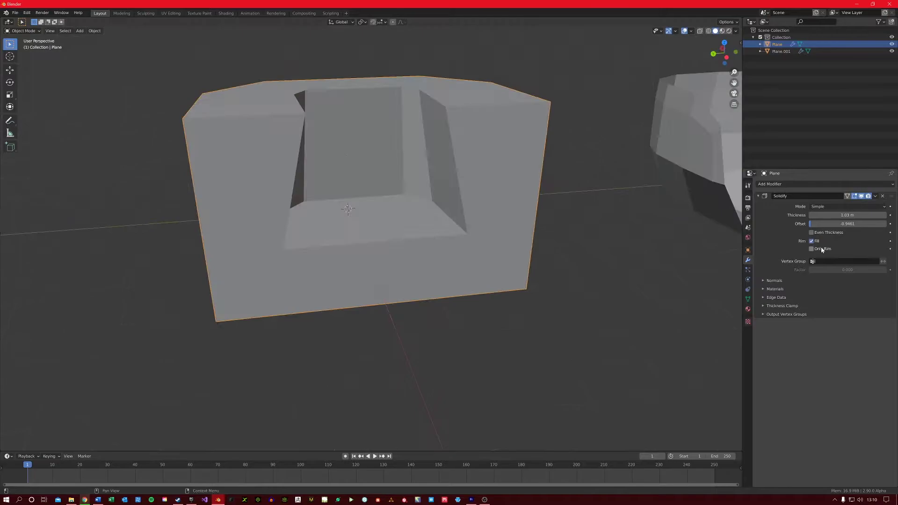
- Try the Only Rim option on the Solidify modifier and inspect the mesh's interior up close
{"action": "left_click", "coordinate": [811, 249]}
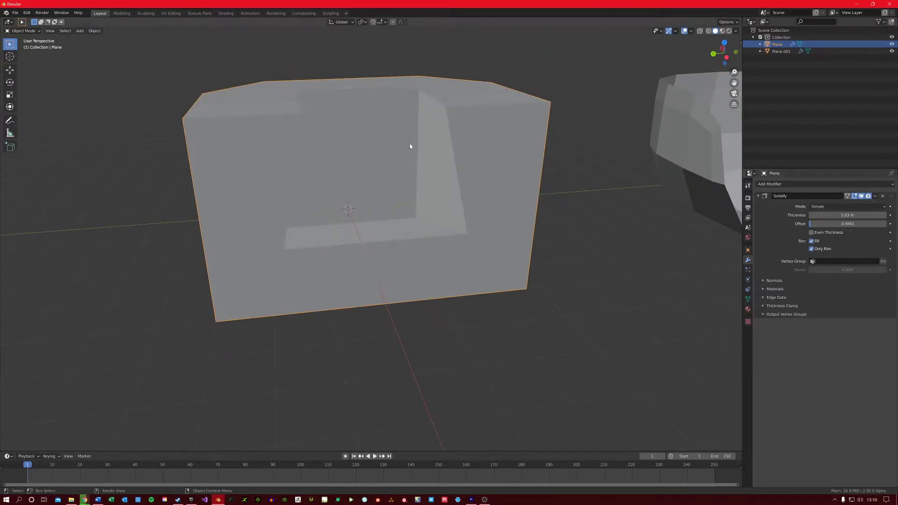
{"action": "middle_click_drag", "start_coordinate": [411, 145], "coordinate": [368, 221]}
{"action": "scroll", "coordinate": [384, 157], "scroll_direction": "up", "scroll_amount": 6}
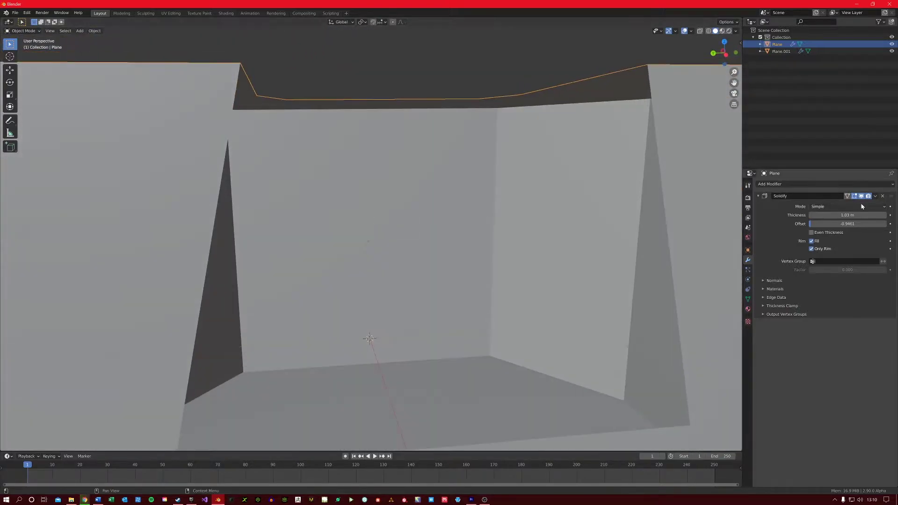
- Try a Solidify thickness of about -0.29 m, settle on about 0.66 m, and turn Only Rim off
{"action": "left_click_drag", "start_coordinate": [857, 215], "coordinate": [799, 215]}
{"action": "middle_click_drag", "start_coordinate": [488, 243], "coordinate": [478, 266]}
{"action": "scroll", "coordinate": [478, 265], "scroll_direction": "down", "scroll_amount": 5}
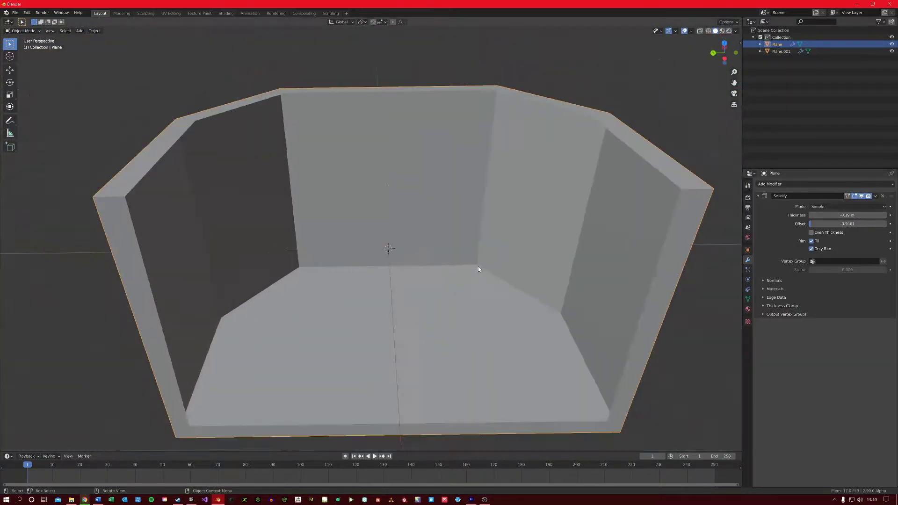
{"action": "left_click_drag", "start_coordinate": [846, 214], "coordinate": [877, 214]}
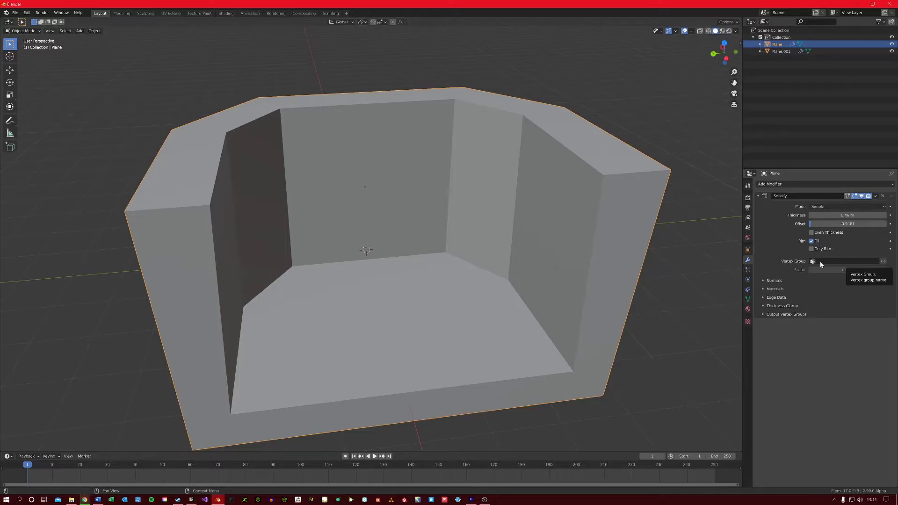
- Expand the Solidify modifier's Normals and Materials options
{"action": "left_click", "coordinate": [779, 281]}
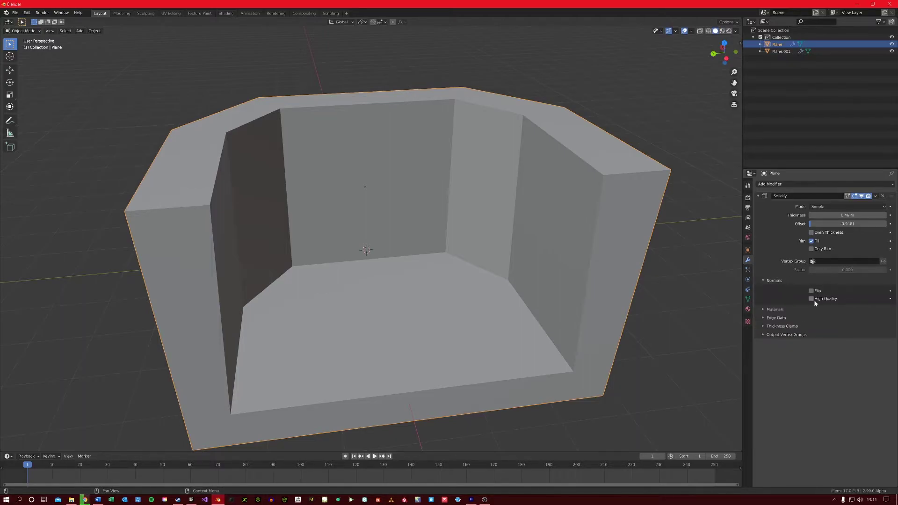
{"action": "left_click", "coordinate": [781, 310]}
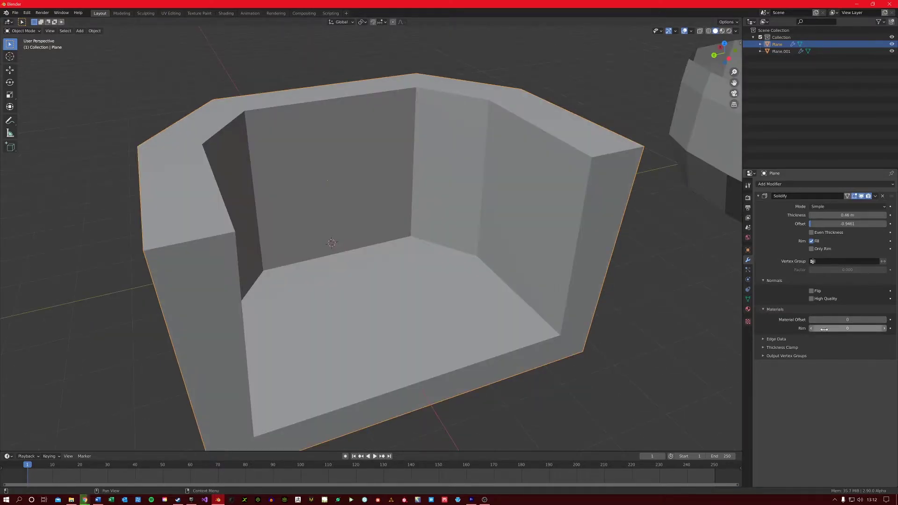
- Give the solidified plane three material slots and create a new material in each one
{"action": "left_click", "coordinate": [748, 310]}
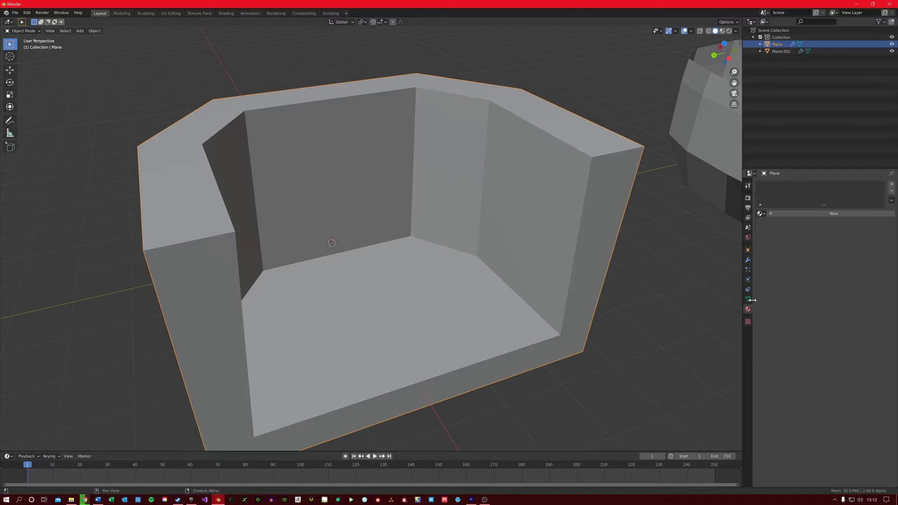
{"action": "left_click", "coordinate": [802, 214]}
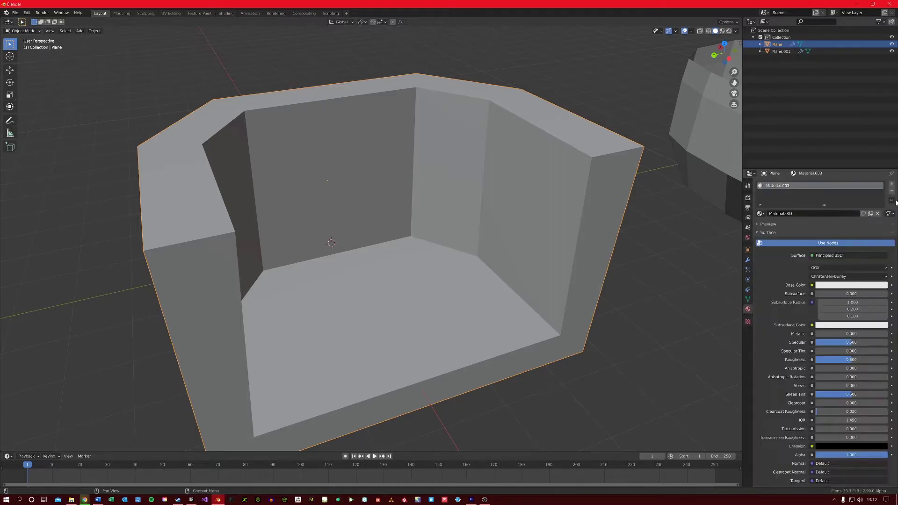
{"action": "left_click", "coordinate": [892, 183]}
{"action": "left_click", "coordinate": [892, 184]}
{"action": "left_click", "coordinate": [789, 192]}
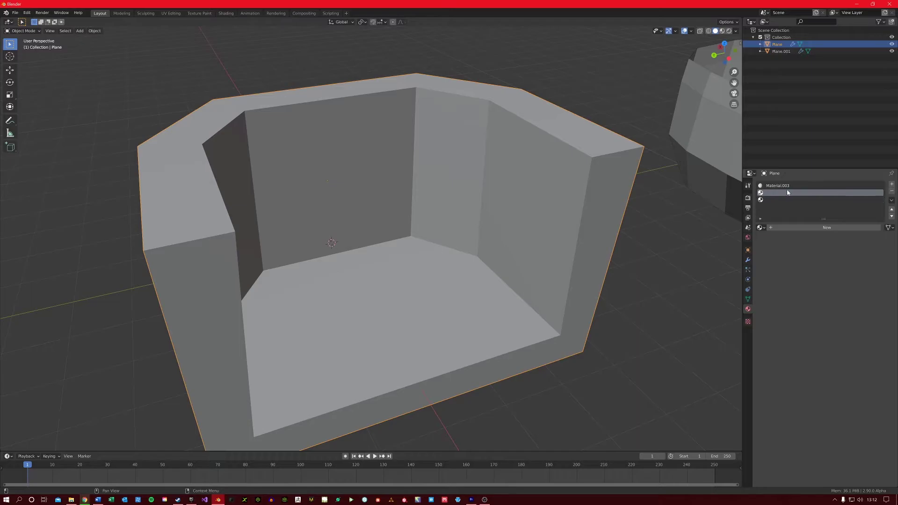
{"action": "left_click", "coordinate": [815, 227]}
{"action": "left_click", "coordinate": [788, 202]}
{"action": "left_click", "coordinate": [816, 227]}
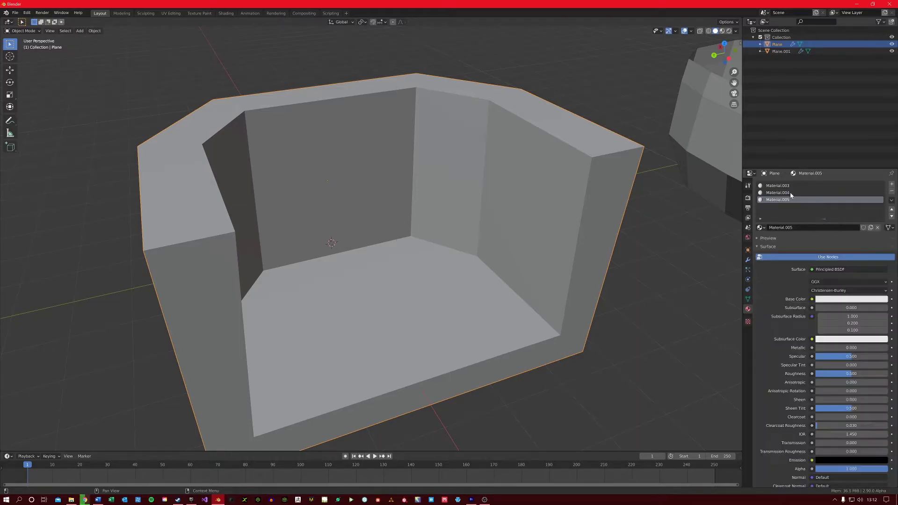
- Set the base colours of the plane's three materials to red, blue and yellow, in slot order
{"action": "left_click", "coordinate": [789, 185]}
{"action": "left_click", "coordinate": [840, 299]}
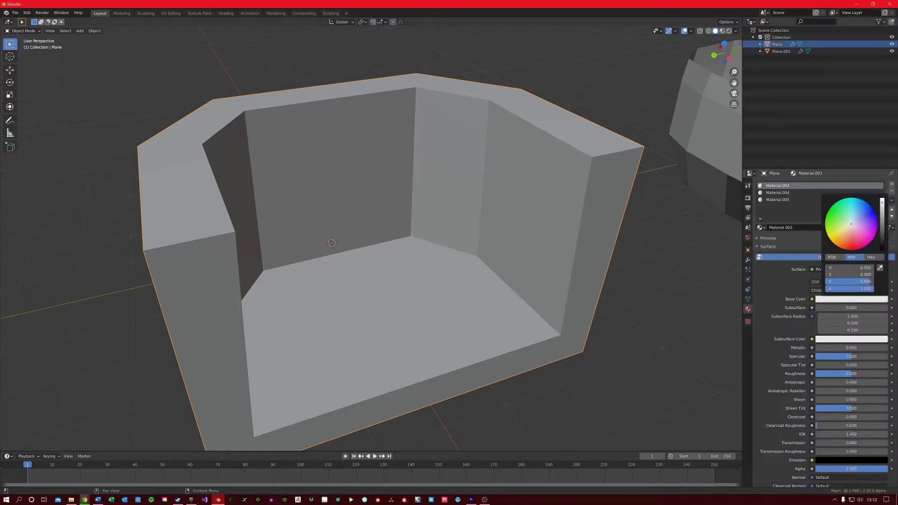
{"action": "left_click_drag", "start_coordinate": [852, 224], "coordinate": [852, 247]}
{"action": "left_click", "coordinate": [784, 192]}
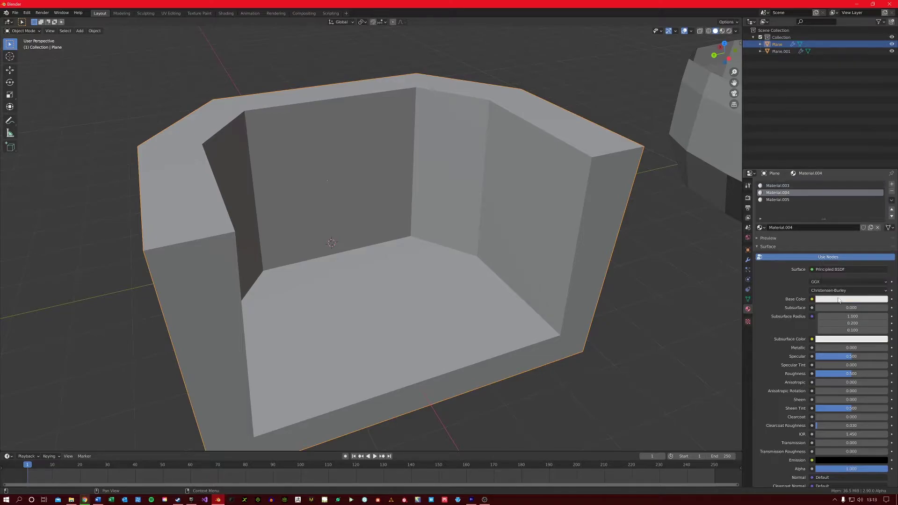
{"action": "left_click", "coordinate": [858, 299]}
{"action": "left_click_drag", "start_coordinate": [870, 216], "coordinate": [876, 209]}
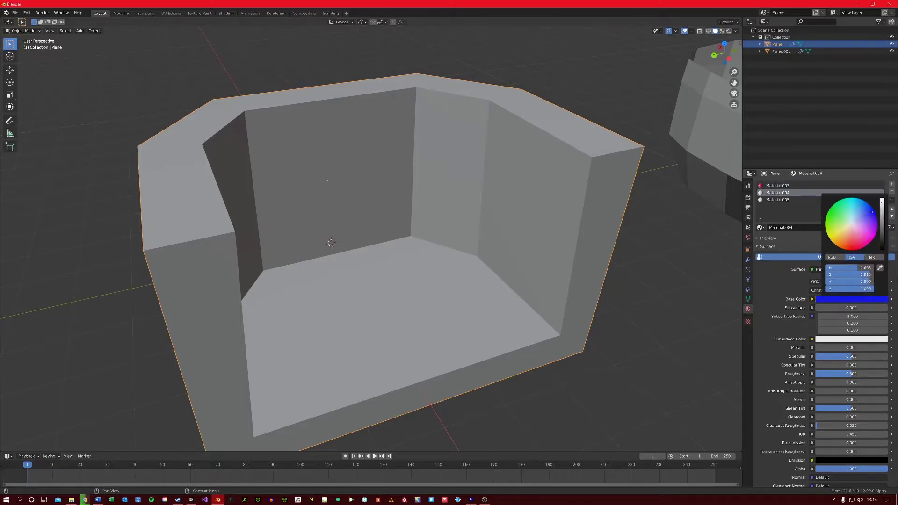
{"action": "left_click", "coordinate": [783, 201]}
{"action": "left_click", "coordinate": [840, 297]}
{"action": "left_click_drag", "start_coordinate": [844, 237], "coordinate": [829, 237]}
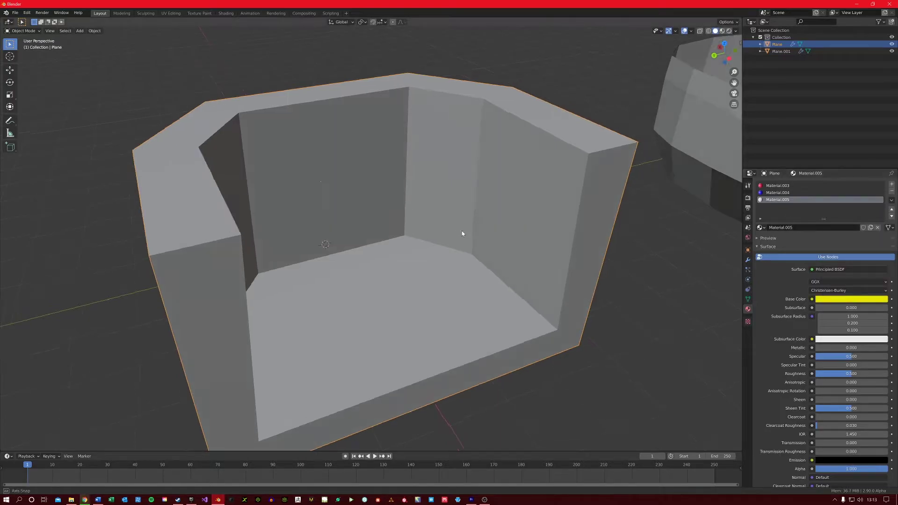
- Review the plane's three material slots in order, checking each material's base colour
{"action": "middle_click_drag", "start_coordinate": [462, 231], "coordinate": [465, 230]}
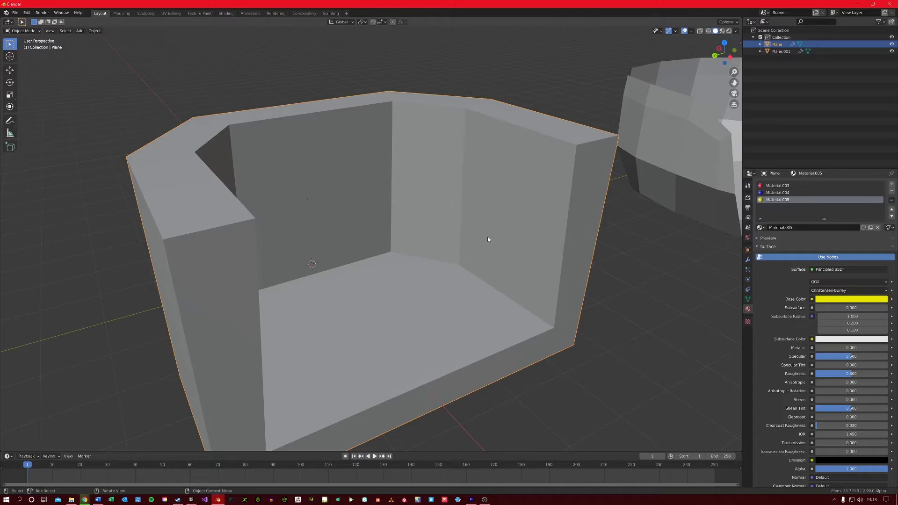
{"action": "left_click", "coordinate": [790, 186]}
{"action": "left_click", "coordinate": [788, 192]}
{"action": "left_click", "coordinate": [788, 200]}
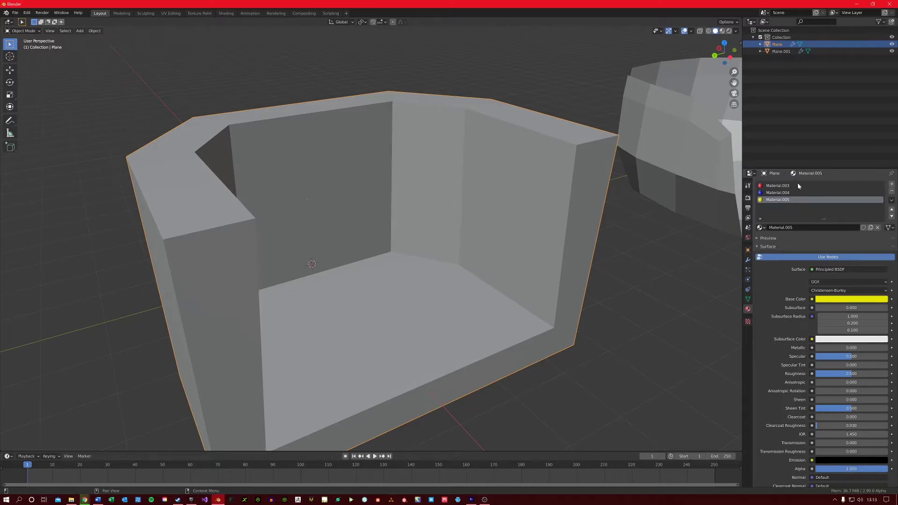
{"action": "left_click", "coordinate": [789, 186]}
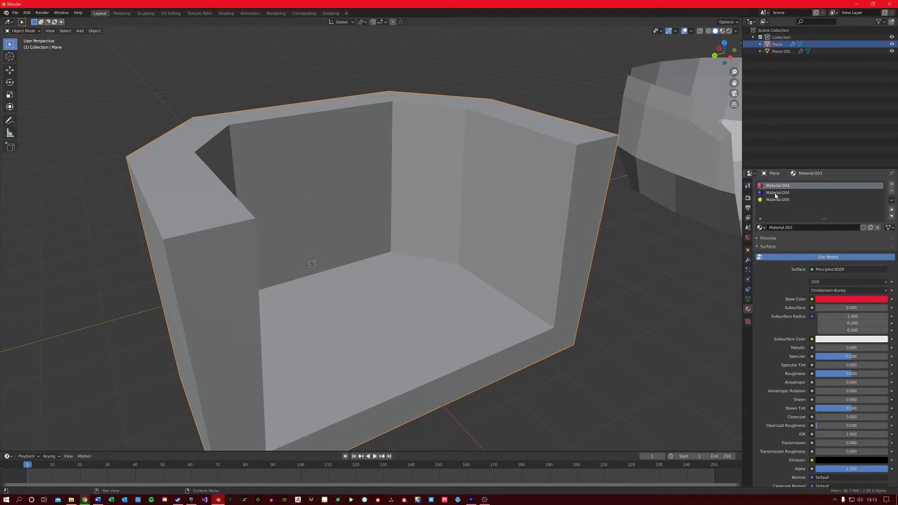
{"action": "left_click", "coordinate": [789, 193]}
{"action": "left_click", "coordinate": [780, 200]}
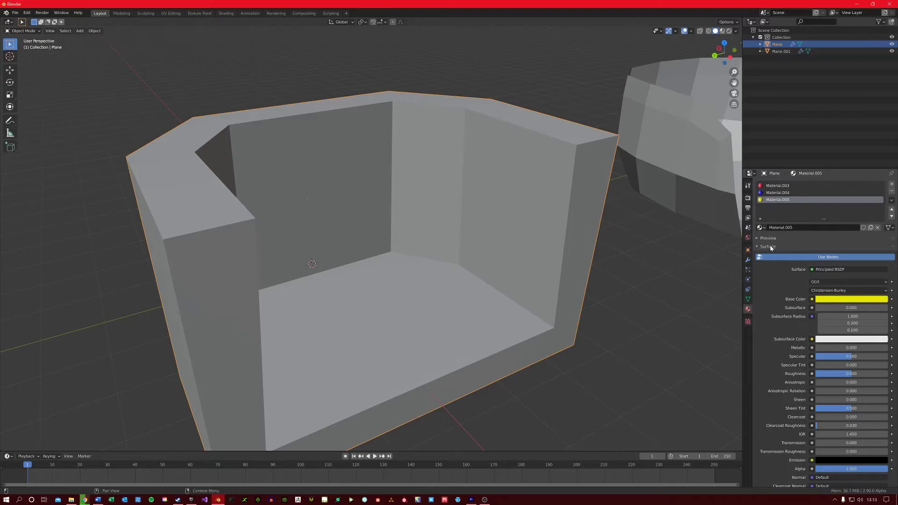
- Switch the viewport to Material Preview shading and inspect the first slot's material on the solidified plane
{"action": "left_click", "coordinate": [724, 32]}
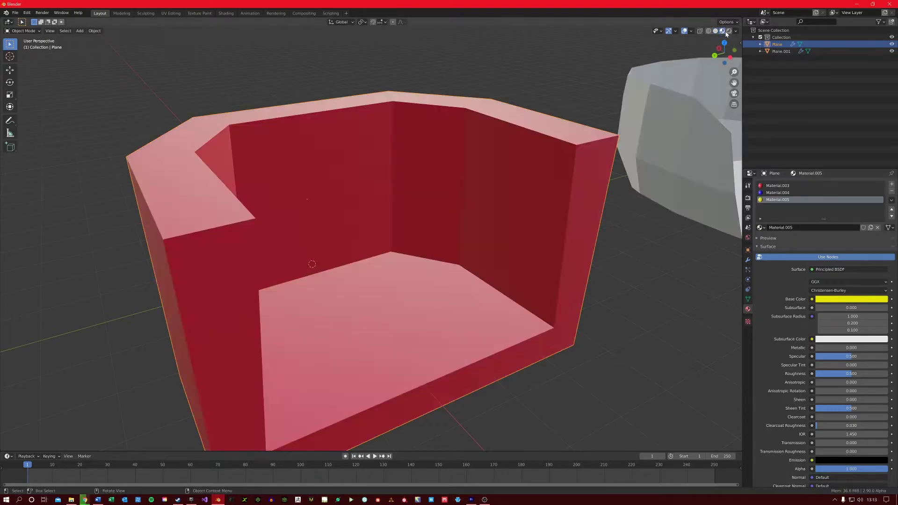
{"action": "middle_click_drag", "start_coordinate": [467, 184], "coordinate": [482, 180]}
{"action": "left_click", "coordinate": [787, 188]}
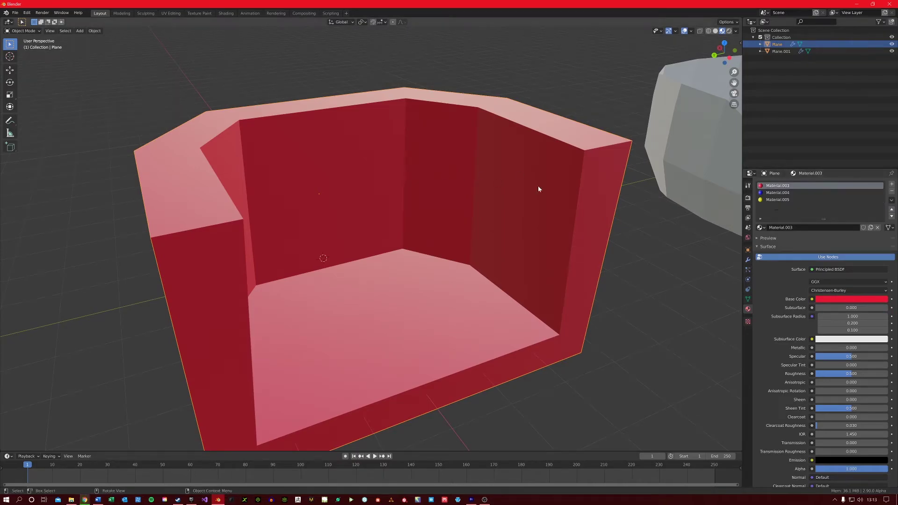
{"action": "middle_click_drag", "start_coordinate": [582, 215], "coordinate": [565, 218]}
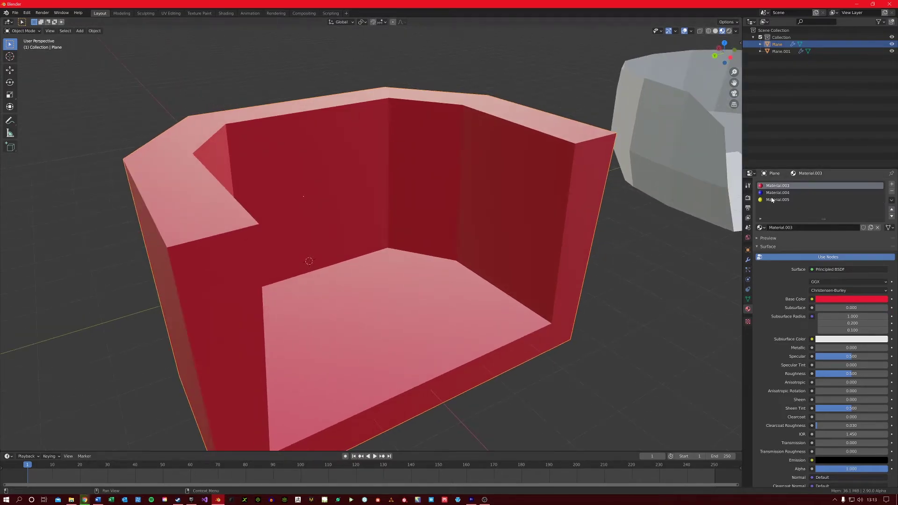
- Check the blue and yellow material slots and return to the plane's Solidify modifier settings
{"action": "left_click", "coordinate": [775, 193]}
{"action": "left_click", "coordinate": [775, 200]}
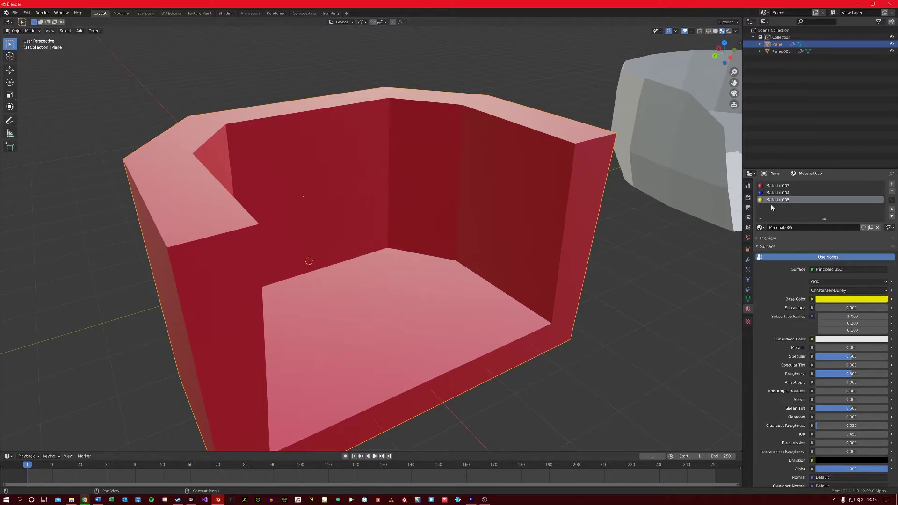
{"action": "left_click", "coordinate": [747, 260]}
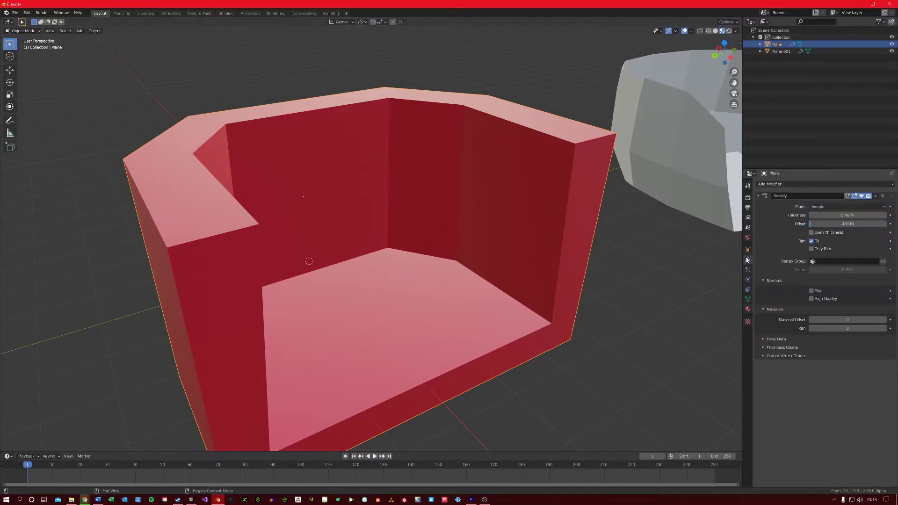
- Set the Solidify rim material offset to 1 and compare the rim's colour with the plane's material slots
{"action": "left_click", "coordinate": [884, 329]}
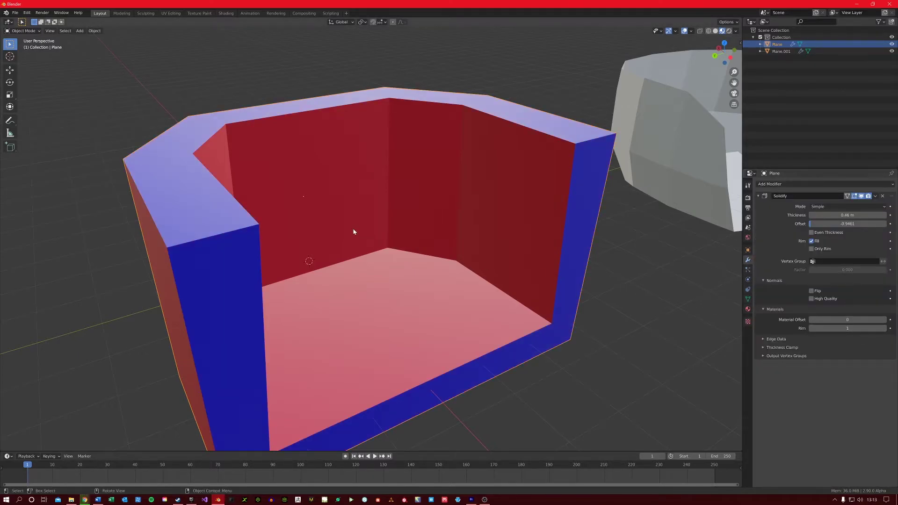
{"action": "middle_click_drag", "start_coordinate": [353, 231], "coordinate": [364, 229]}
{"action": "middle_click_drag", "start_coordinate": [235, 206], "coordinate": [197, 258]}
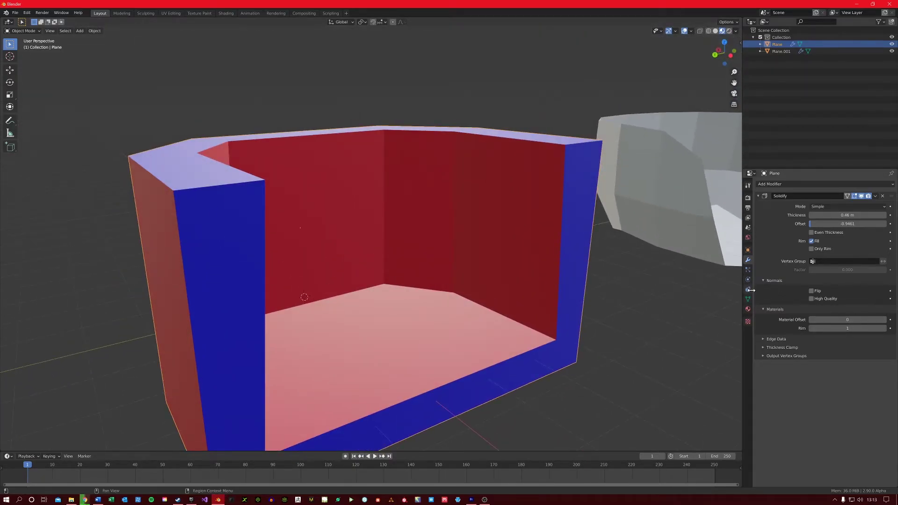
{"action": "left_click", "coordinate": [748, 309]}
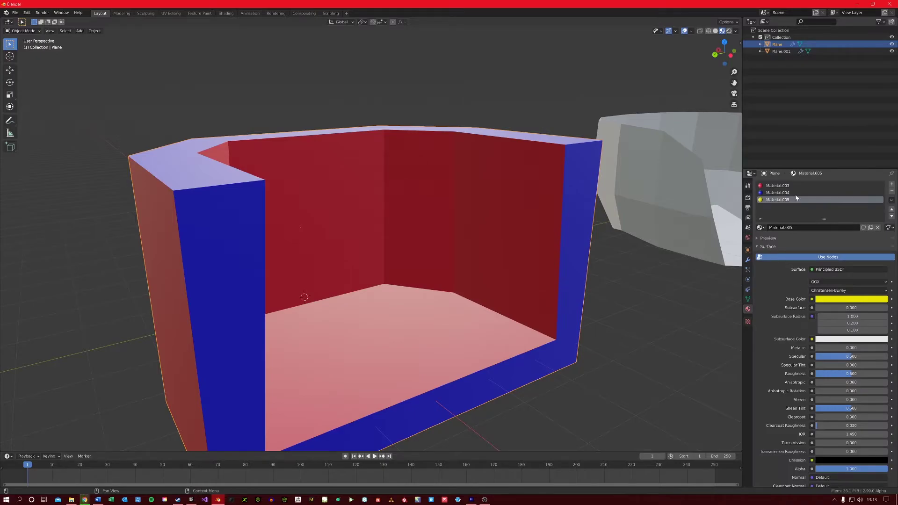
{"action": "left_click", "coordinate": [748, 261]}
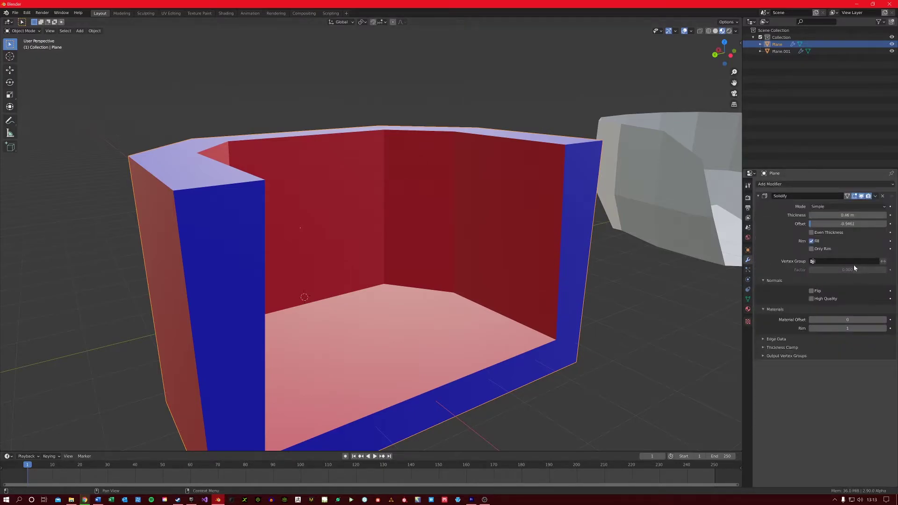
- Set the rim material offset to 2 and inspect the rim faces around the solidified plane
{"action": "left_click", "coordinate": [884, 328]}
{"action": "mouse_move", "coordinate": [262, 299]}
{"action": "middle_mouse_down"}
{"action": "mouse_move", "coordinate": [225, 294]}
{"action": "mouse_move", "coordinate": [211, 271]}
{"action": "mouse_move", "coordinate": [274, 281]}
{"action": "mouse_move", "coordinate": [264, 282]}
{"action": "middle_mouse_up"}
{"action": "middle_click_drag", "start_coordinate": [243, 225], "coordinate": [258, 107]}
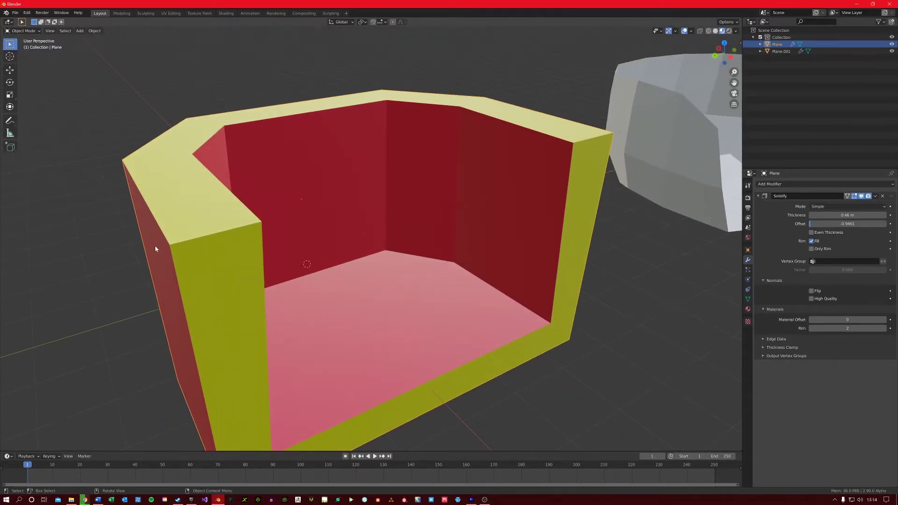
{"action": "middle_click_drag", "start_coordinate": [155, 246], "coordinate": [239, 280]}
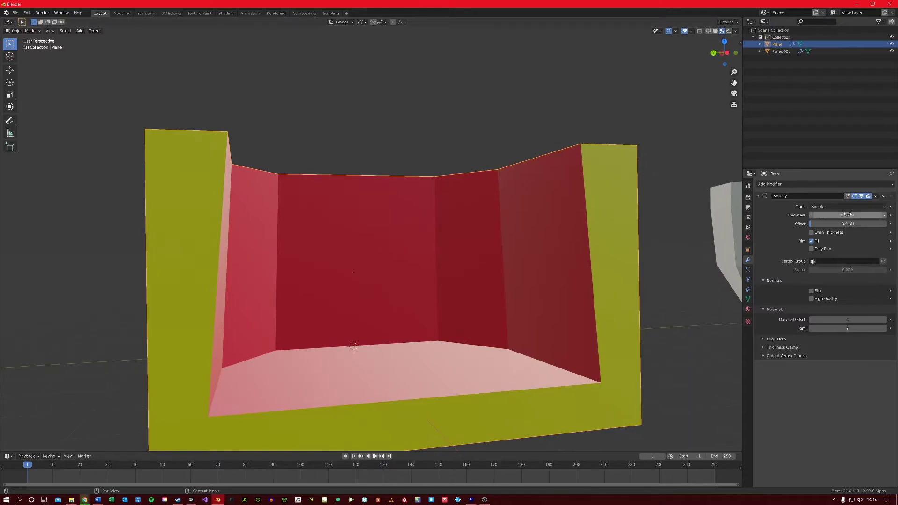
- Reduce the plane's Solidify thickness to 0.25 m and expand the modifier's Edge Data settings
{"action": "mouse_move", "coordinate": [848, 214]}
{"action": "left_mouse_down"}
{"action": "mouse_move", "coordinate": [884, 214]}
{"action": "mouse_move", "coordinate": [838, 214]}
{"action": "left_mouse_up"}
{"action": "middle_click_drag", "start_coordinate": [380, 260], "coordinate": [385, 273]}
{"action": "left_click", "coordinate": [770, 338]}
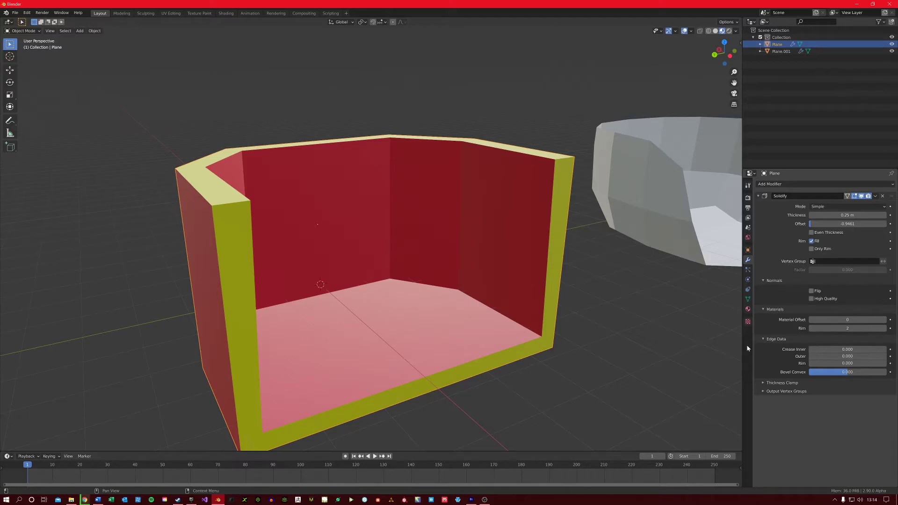
- Select the second, subdivided plane object and adjust the inner, outer and rim crease values of its Solidify modifier together
{"action": "middle_click_drag", "start_coordinate": [678, 276], "coordinate": [447, 307], "text": "shift"}
{"action": "scroll", "coordinate": [315, 296], "scroll_direction": "up", "scroll_amount": 3}
{"action": "middle_click_drag", "start_coordinate": [492, 279], "coordinate": [300, 296], "text": "shift"}
{"action": "middle_click_drag", "start_coordinate": [300, 296], "coordinate": [353, 351], "text": "shift"}
{"action": "left_click", "coordinate": [366, 319]}
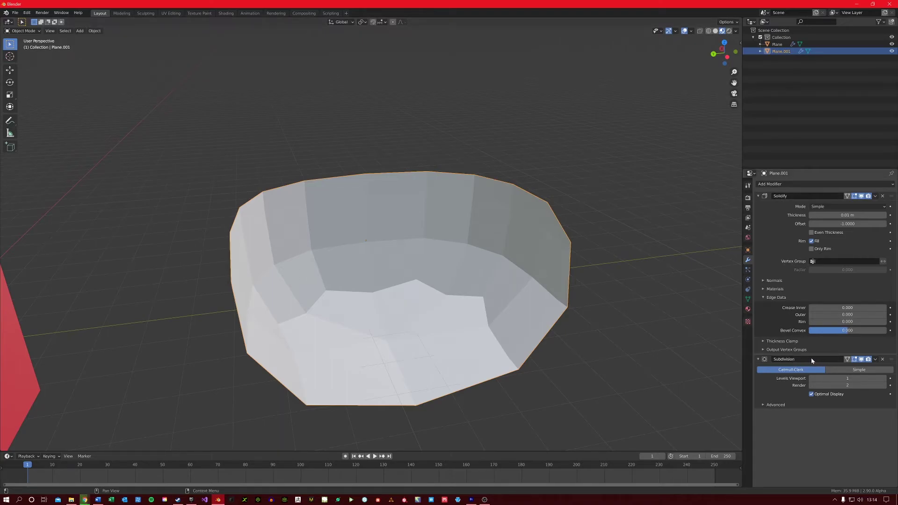
{"action": "scroll", "coordinate": [297, 249], "scroll_direction": "up", "scroll_amount": 2}
{"action": "middle_click_drag", "start_coordinate": [298, 249], "coordinate": [330, 229]}
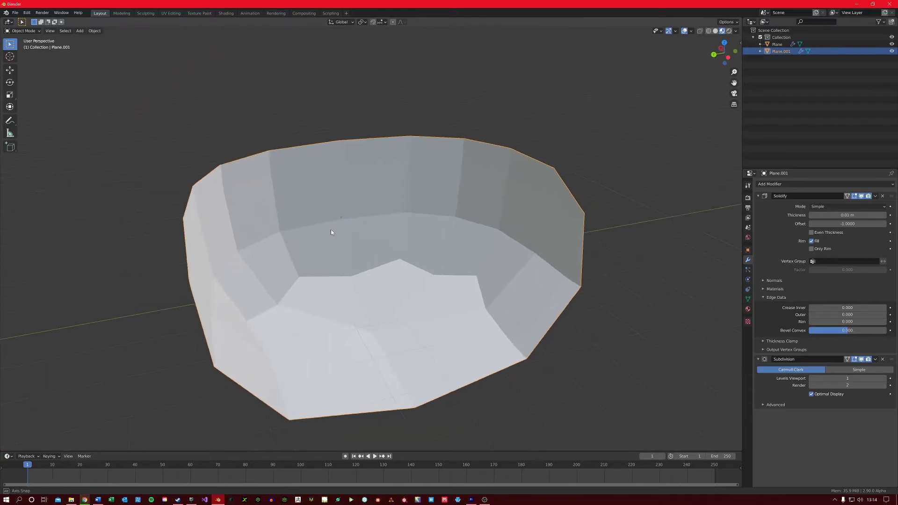
{"action": "mouse_move", "coordinate": [845, 309]}
{"action": "left_mouse_down"}
{"action": "mouse_move", "coordinate": [858, 309]}
{"action": "mouse_move", "coordinate": [819, 309]}
{"action": "mouse_move", "coordinate": [874, 309]}
{"action": "mouse_move", "coordinate": [809, 314]}
{"action": "mouse_move", "coordinate": [884, 323]}
{"action": "mouse_move", "coordinate": [814, 322]}
{"action": "mouse_move", "coordinate": [854, 321]}
{"action": "left_mouse_up"}
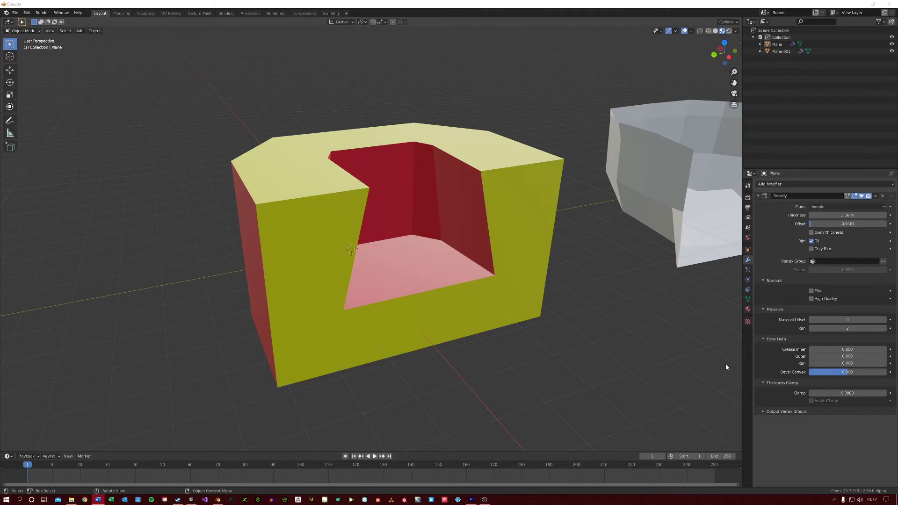
- Set the coloured plane's Solidify thickness to 2.01 m and its thickness clamp to 1.2934
{"action": "left_click_drag", "start_coordinate": [840, 215], "coordinate": [897, 215]}
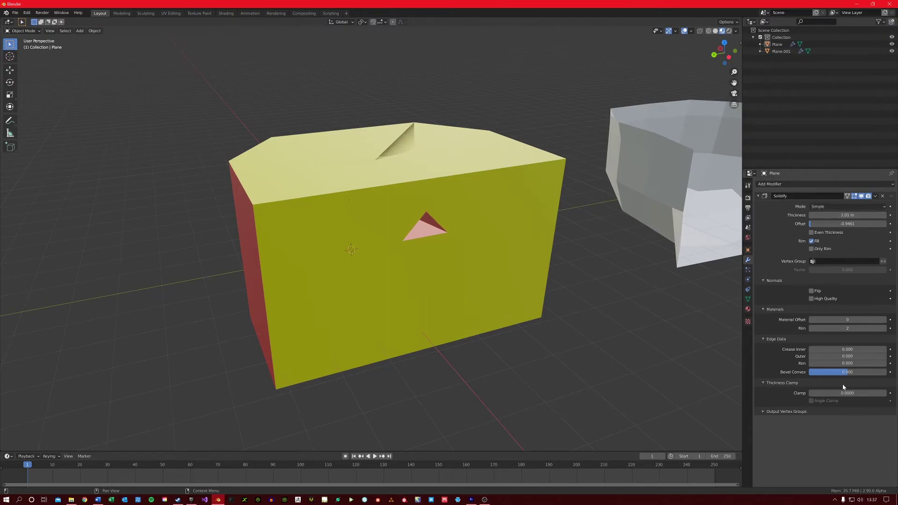
{"action": "mouse_move", "coordinate": [845, 393]}
{"action": "left_mouse_down"}
{"action": "mouse_move", "coordinate": [882, 393]}
{"action": "mouse_move", "coordinate": [823, 393]}
{"action": "mouse_move", "coordinate": [882, 393]}
{"action": "mouse_move", "coordinate": [844, 393]}
{"action": "mouse_move", "coordinate": [870, 393]}
{"action": "mouse_move", "coordinate": [845, 393]}
{"action": "mouse_move", "coordinate": [859, 393]}
{"action": "left_mouse_up"}
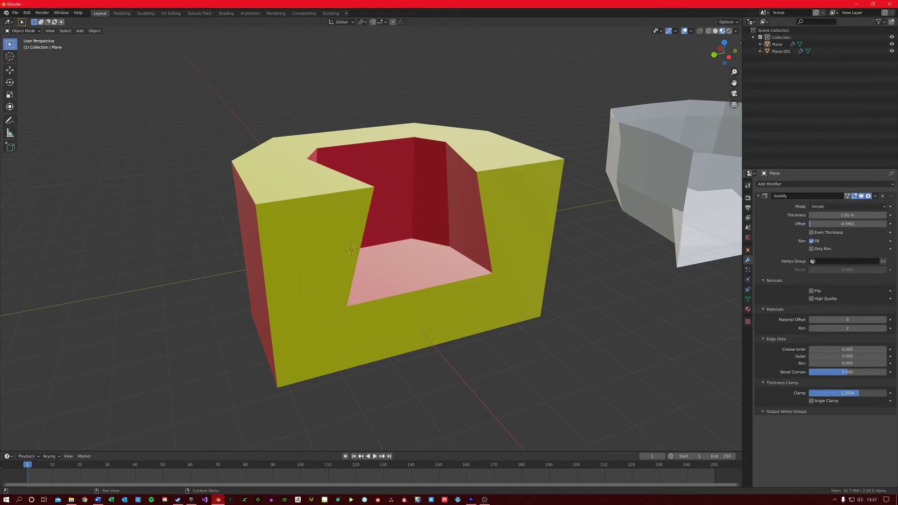
- Raise the thickness clamp to 1.7246 with Angle Clamp enabled, and turn Angle Clamp off again
{"action": "left_click", "coordinate": [812, 401]}
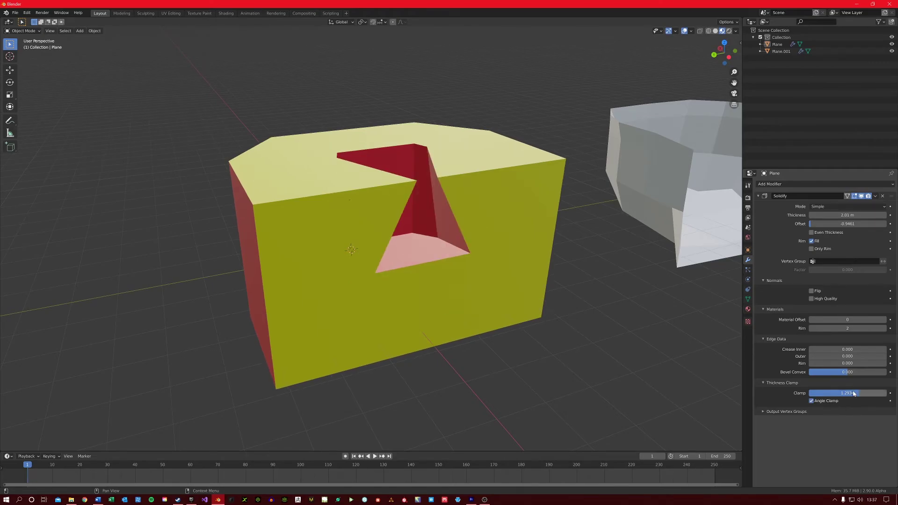
{"action": "left_click_drag", "start_coordinate": [853, 394], "coordinate": [875, 393]}
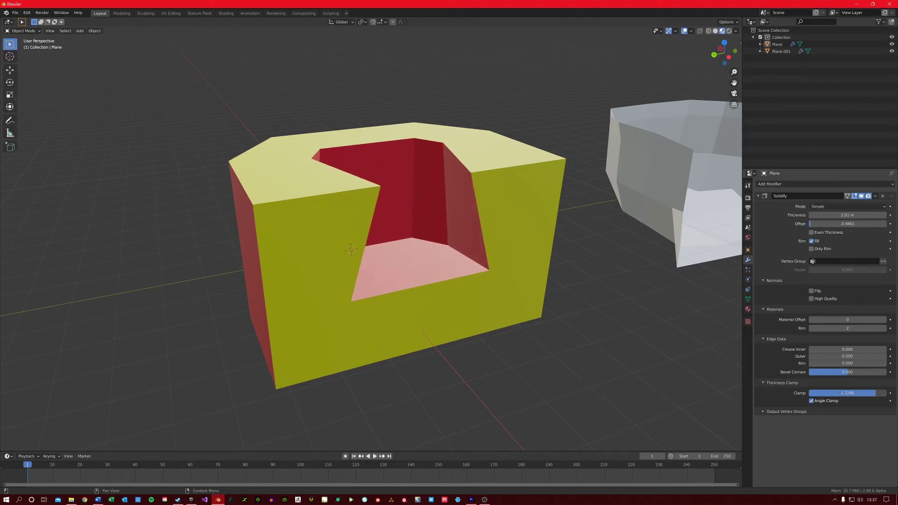
{"action": "left_click", "coordinate": [831, 402]}
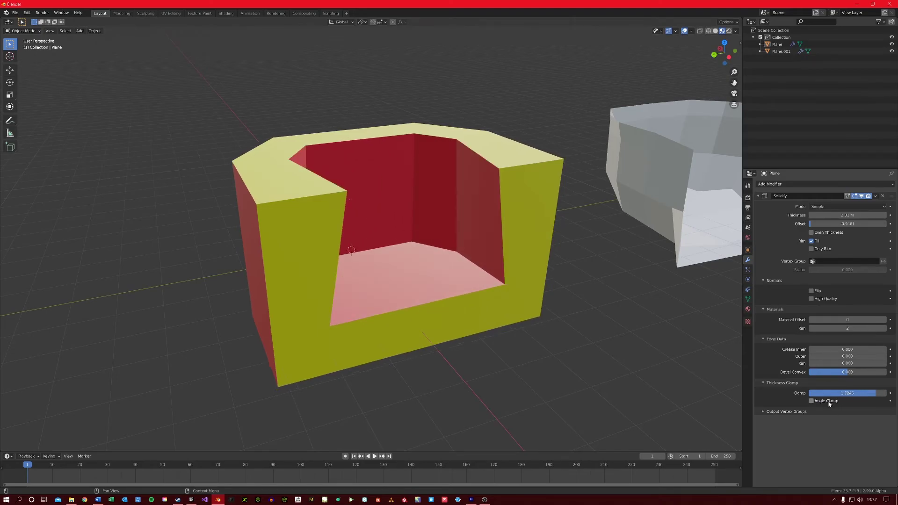
- Switch the Solidify mode to Complex with a Flat boundary and set the offset to about -0.587
{"action": "left_click", "coordinate": [859, 212]}
{"action": "left_click", "coordinate": [844, 223]}
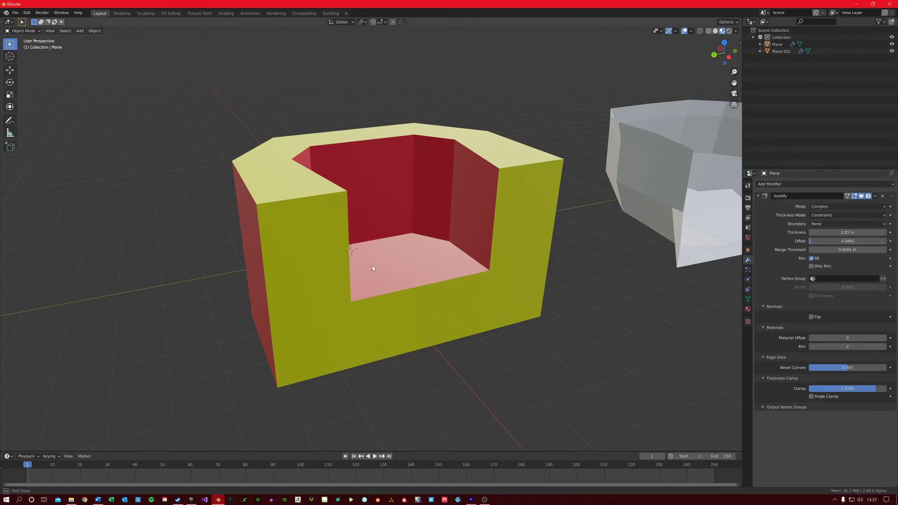
{"action": "scroll", "coordinate": [372, 265], "scroll_direction": "up", "scroll_amount": 2}
{"action": "middle_click_drag", "start_coordinate": [405, 264], "coordinate": [544, 268]}
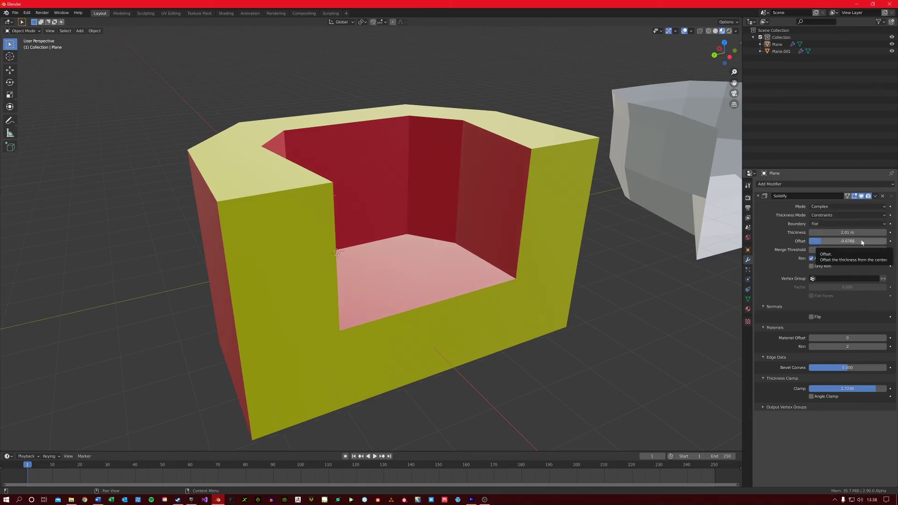
{"action": "left_click_drag", "start_coordinate": [862, 242], "coordinate": [826, 243]}
- Try the Fixed and Even thickness modes and return the Solidify modifier to Simple mode
{"action": "left_click", "coordinate": [842, 215]}
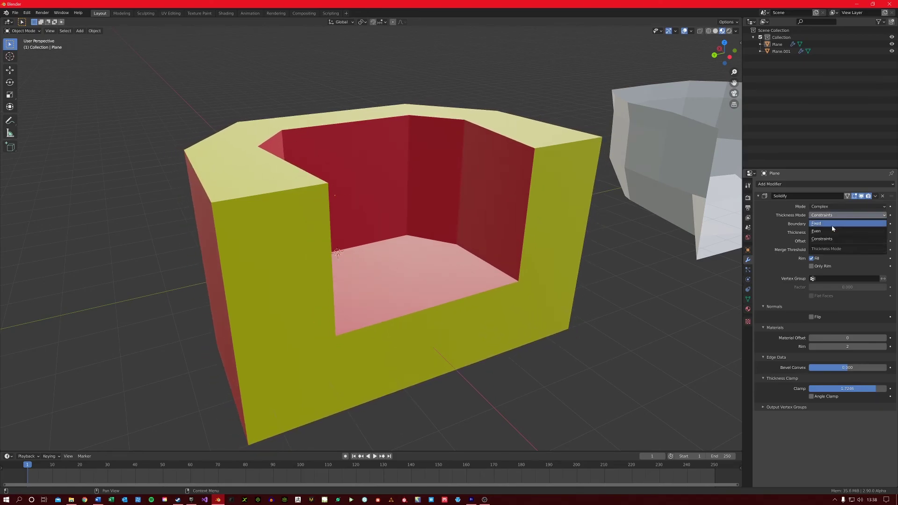
{"action": "left_click", "coordinate": [836, 223]}
{"action": "left_click", "coordinate": [838, 219]}
{"action": "left_click", "coordinate": [838, 228]}
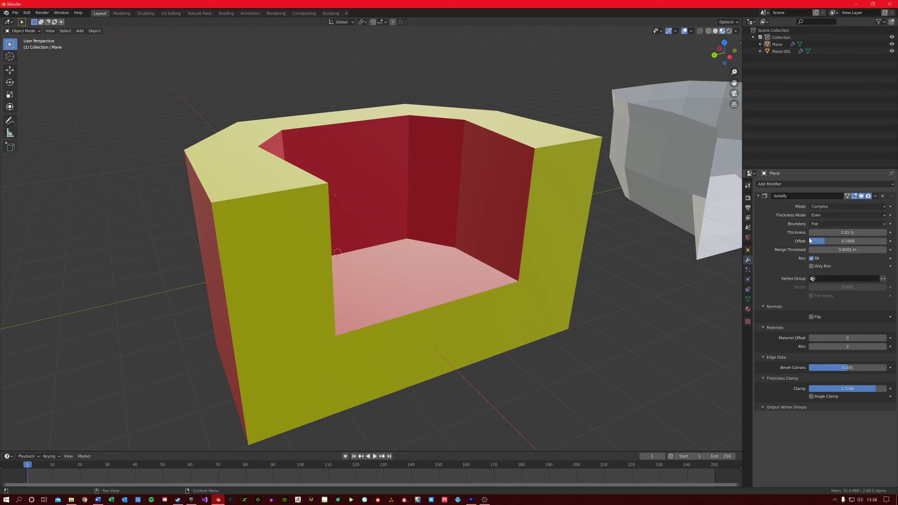
{"action": "left_click", "coordinate": [842, 207]}
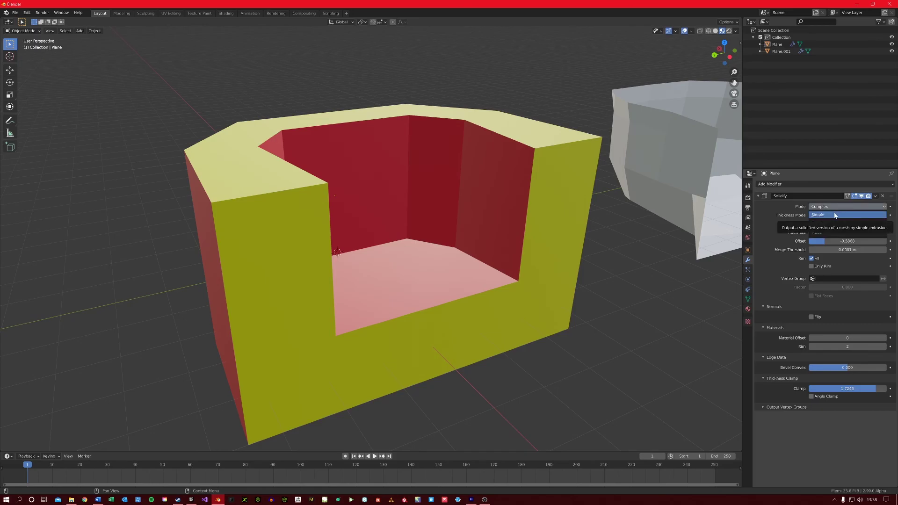
{"action": "left_click", "coordinate": [835, 215]}
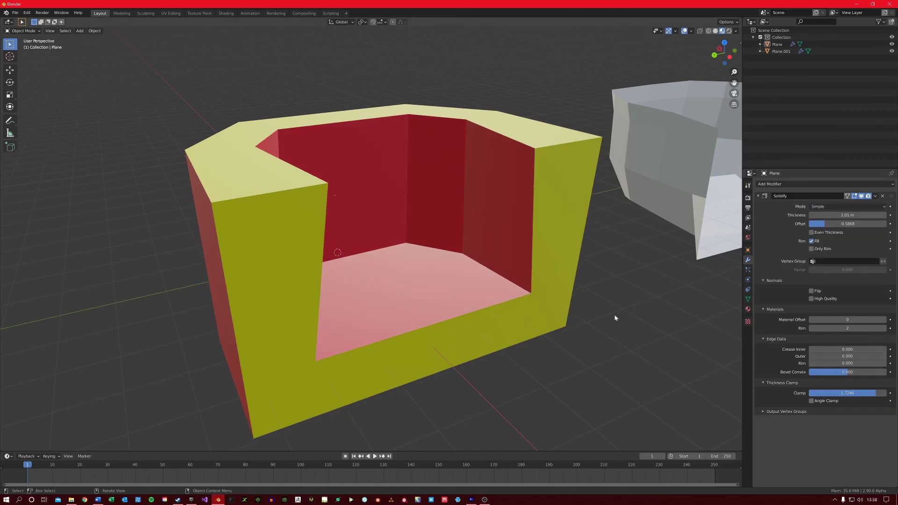